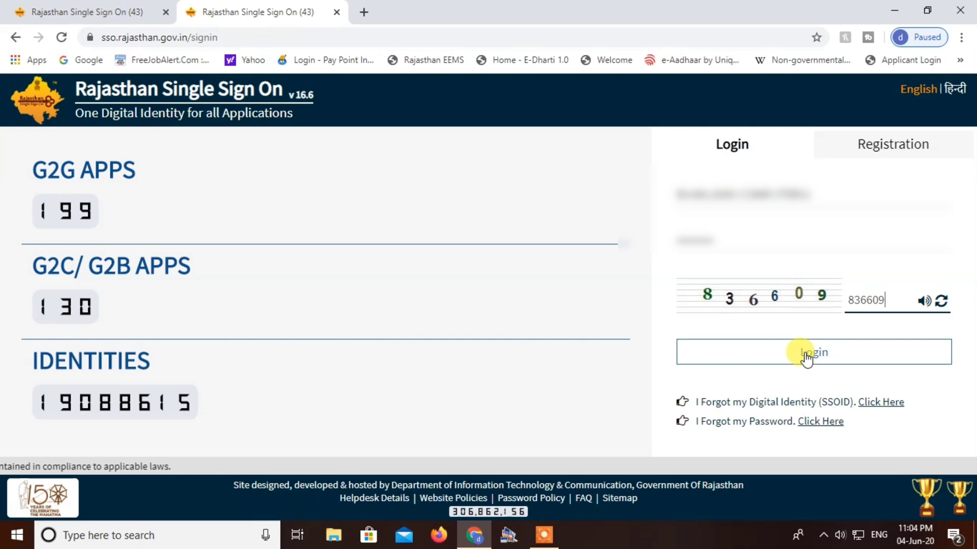
Step: Sign in and open the E-Mitra dashboard, consenting to Aadhaar authentication and acknowledging the notice message
{"action": "left_click", "coordinate": [807, 357]}
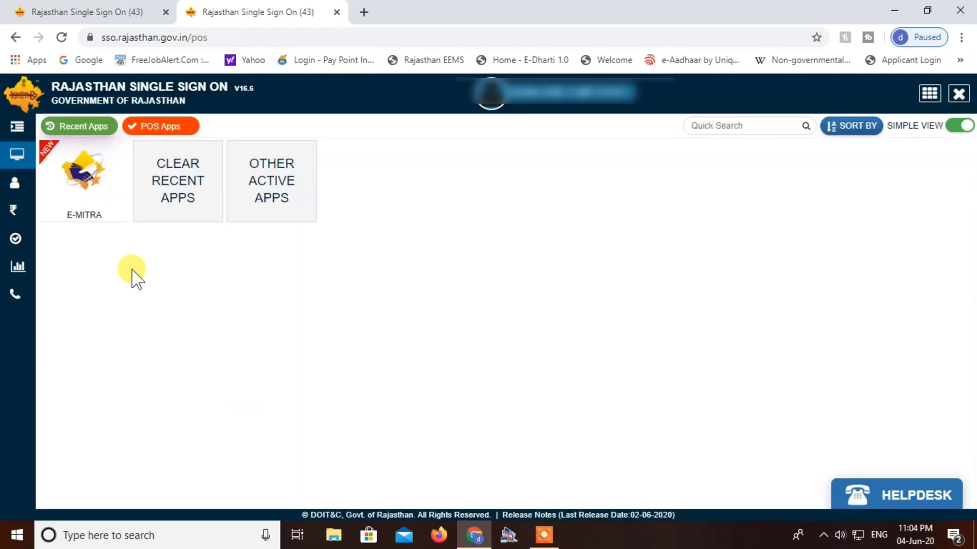
{"action": "left_click", "coordinate": [89, 213]}
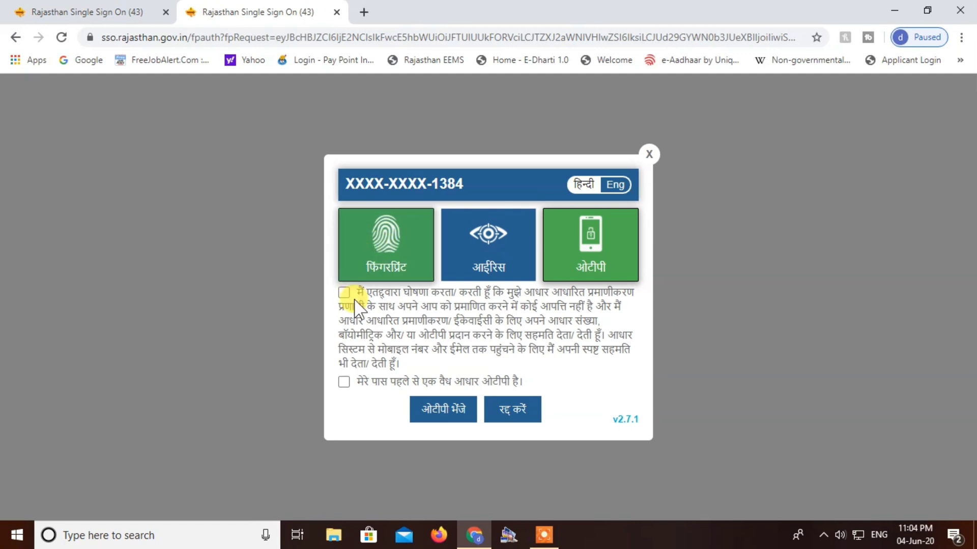
{"action": "left_click", "coordinate": [344, 293]}
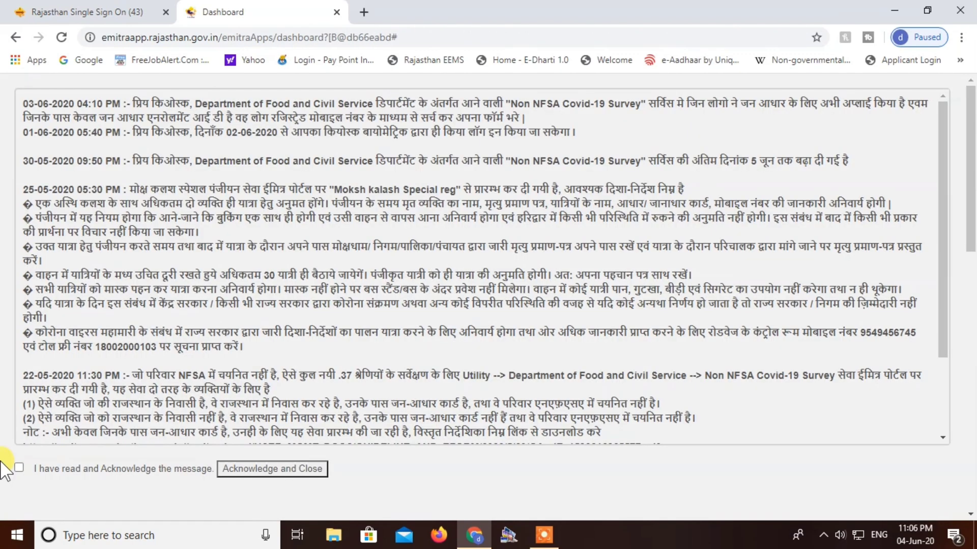
{"action": "left_click", "coordinate": [18, 468]}
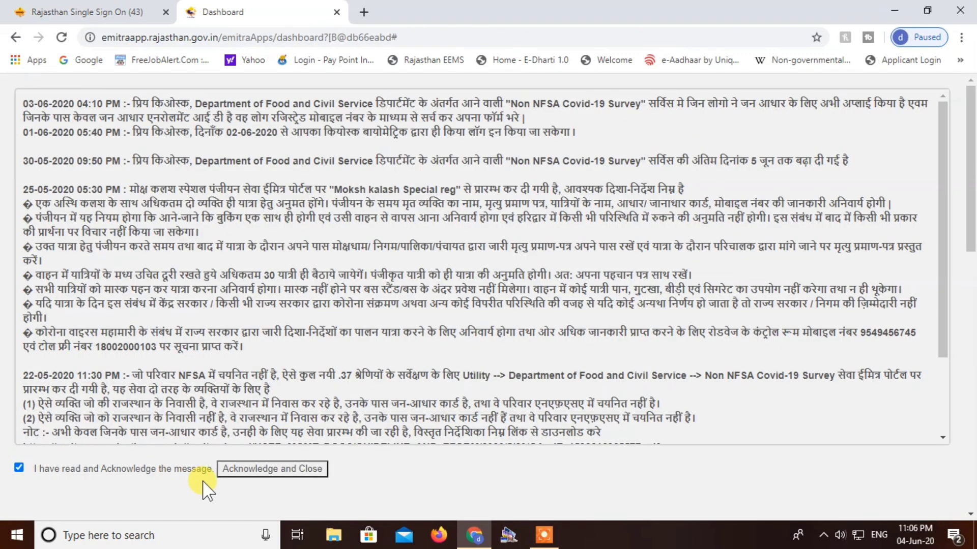
{"action": "left_click", "coordinate": [229, 470]}
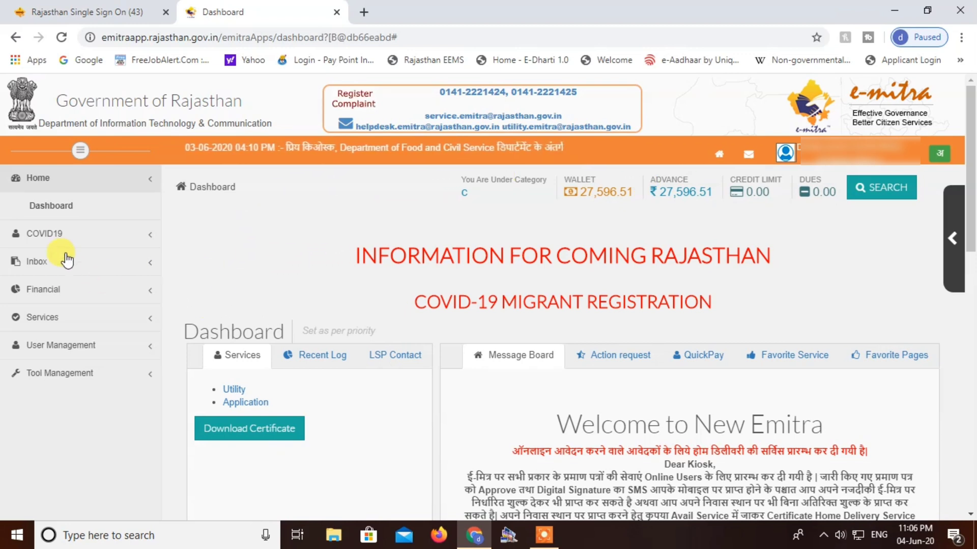
Step: Find "jan Aadhaar" under Avail Service and launch Jan Aadhaar Enrollment, Seeding, Money Withdrawal, accepting the redirect to the third-party portal
{"action": "left_click", "coordinate": [49, 325]}
{"action": "scroll", "coordinate": [41, 336], "scroll_direction": "down", "scroll_amount": 4}
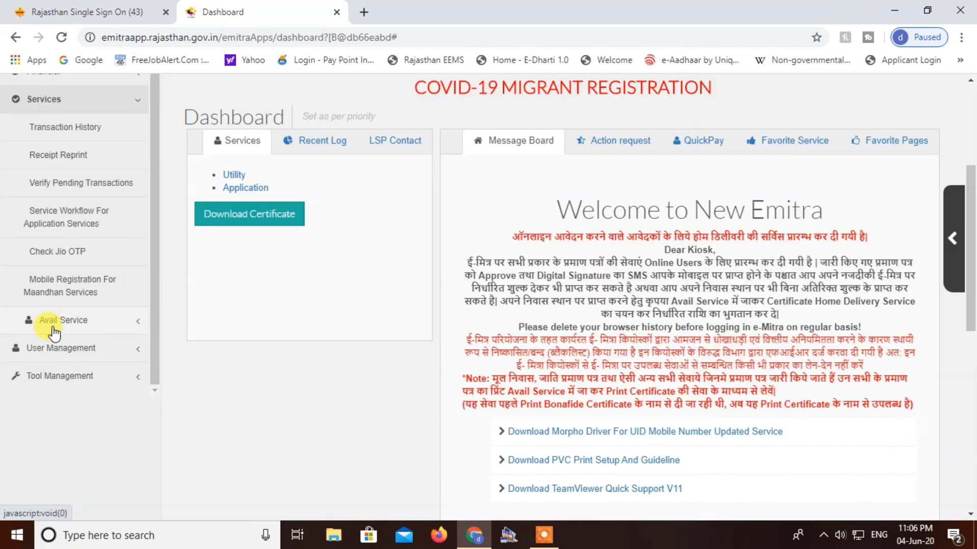
{"action": "left_click", "coordinate": [55, 331]}
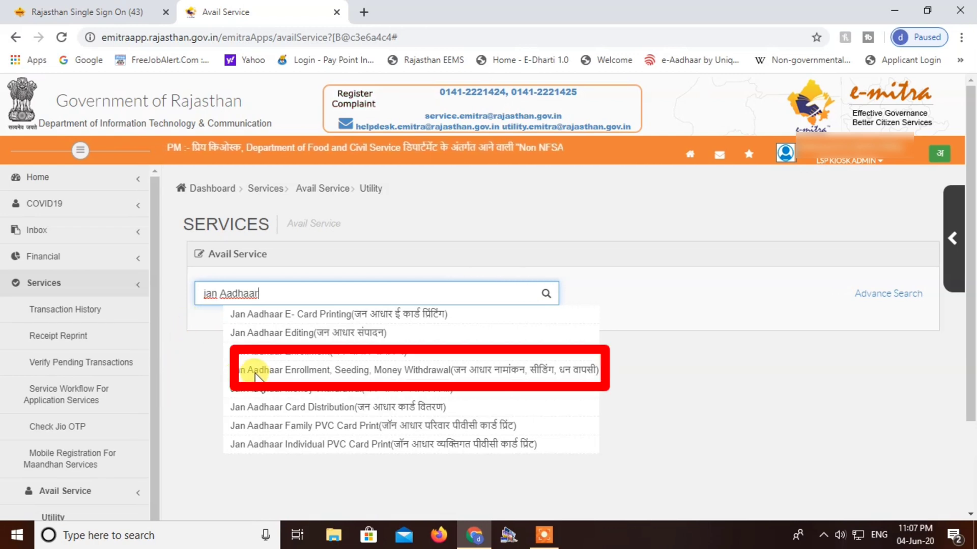
{"action": "left_click", "coordinate": [389, 374]}
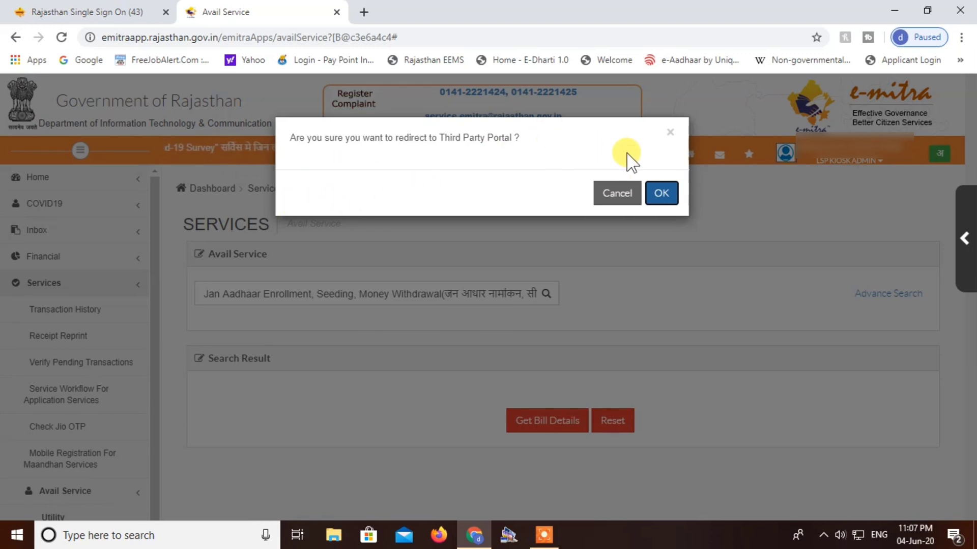
{"action": "left_click", "coordinate": [662, 194]}
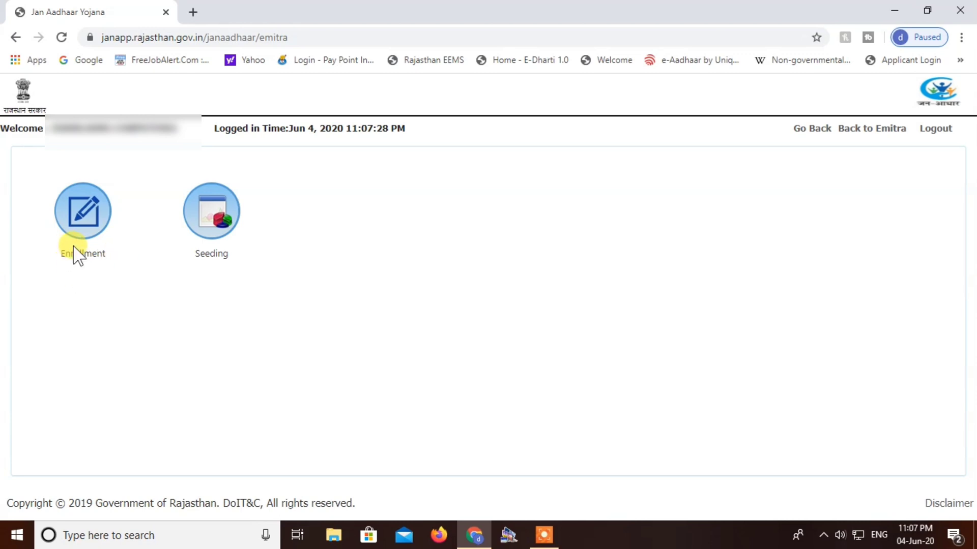
Step: Open the New Family Enrolment form and look through its head-of-family, address, personal information and family document sections
{"action": "left_click", "coordinate": [74, 230]}
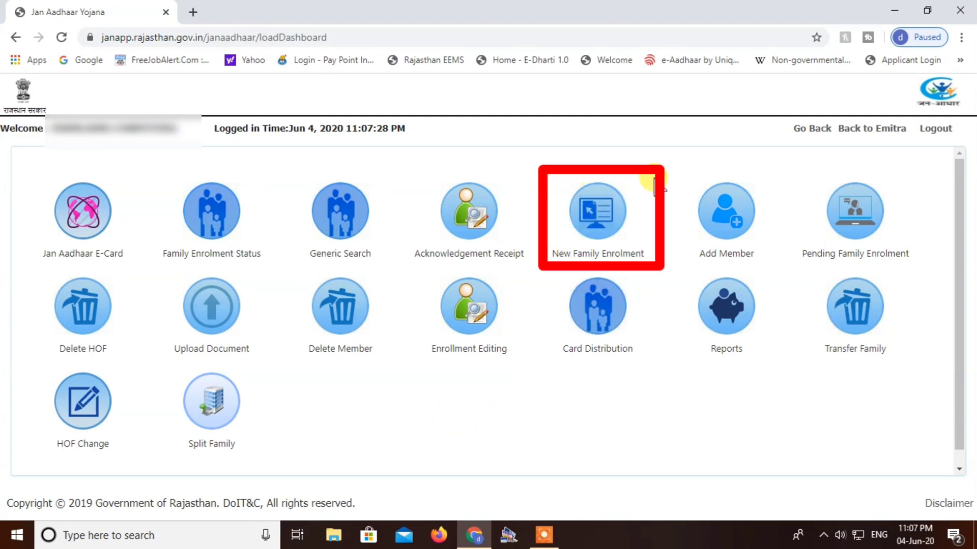
{"action": "left_click", "coordinate": [591, 229]}
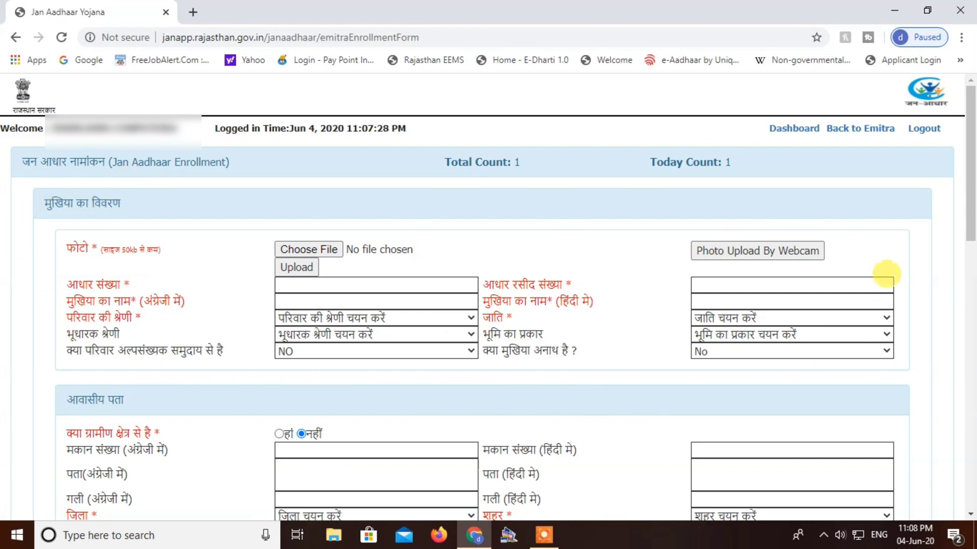
{"action": "scroll", "coordinate": [127, 127], "scroll_direction": "down", "scroll_amount": 5}
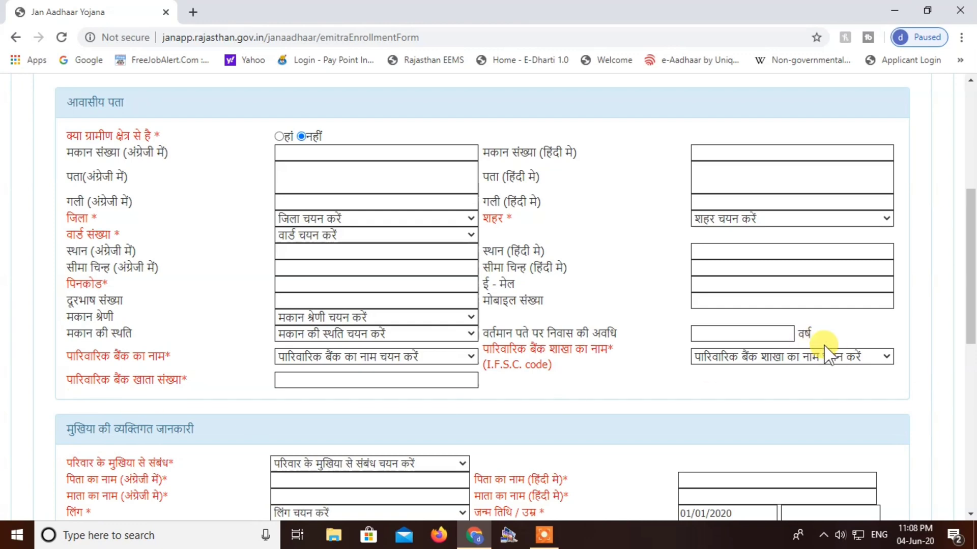
{"action": "left_click_drag", "start_coordinate": [968, 264], "coordinate": [972, 382]}
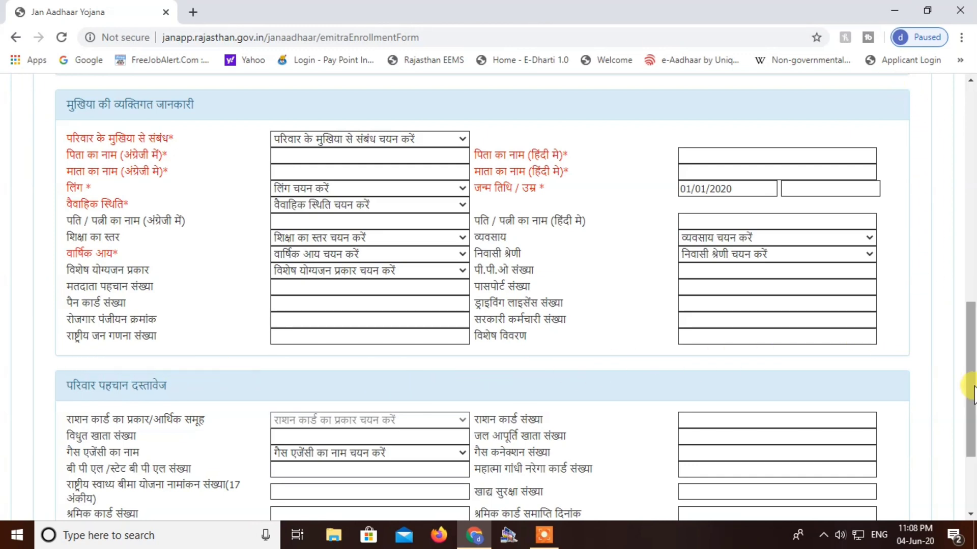
{"action": "left_click_drag", "start_coordinate": [973, 391], "coordinate": [966, 447]}
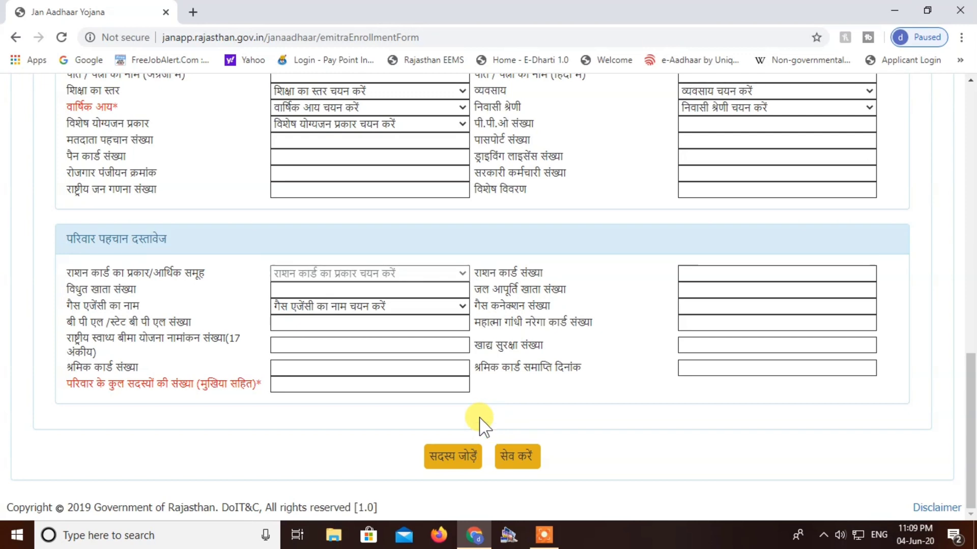
{"action": "left_click_drag", "start_coordinate": [66, 396], "coordinate": [79, 387]}
{"action": "left_click", "coordinate": [152, 396]}
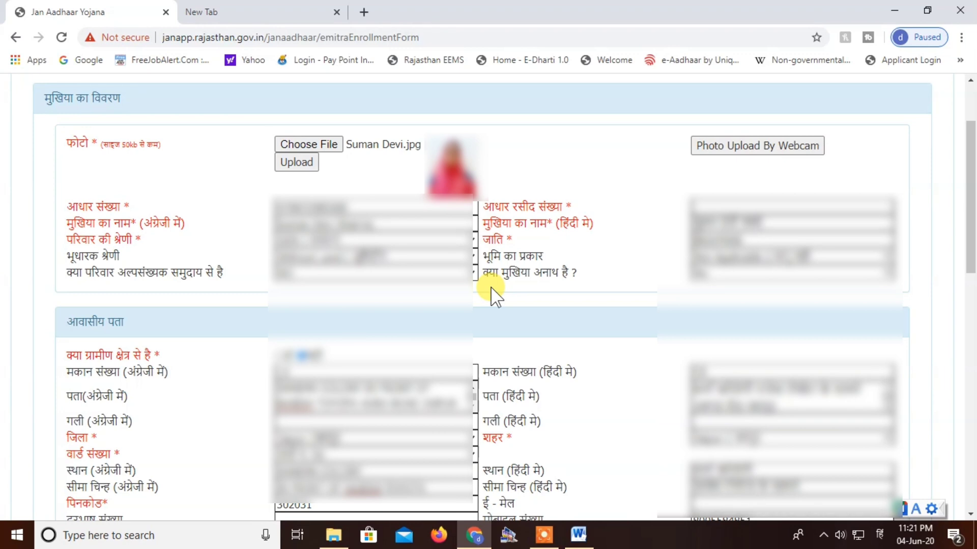
Step: Review the completed head-of-family form through to the family documents section, checking the options for relationship to the head
{"action": "scroll", "coordinate": [493, 290], "scroll_direction": "down", "scroll_amount": 5}
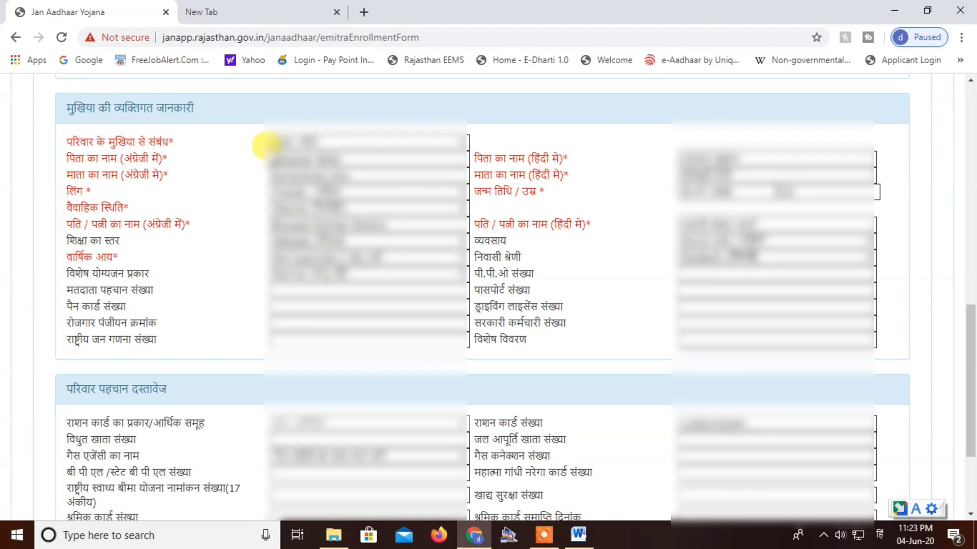
{"action": "left_click", "coordinate": [270, 144]}
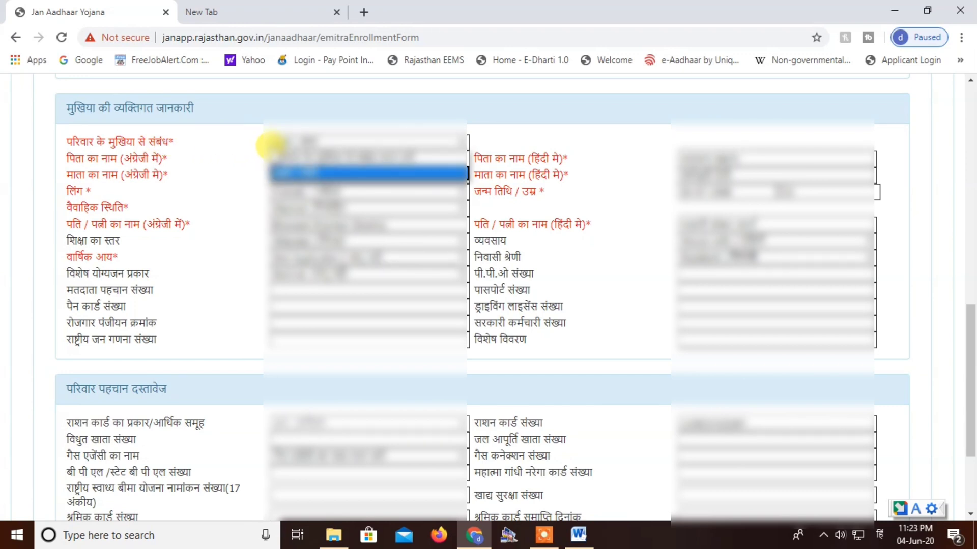
{"action": "left_click", "coordinate": [232, 153]}
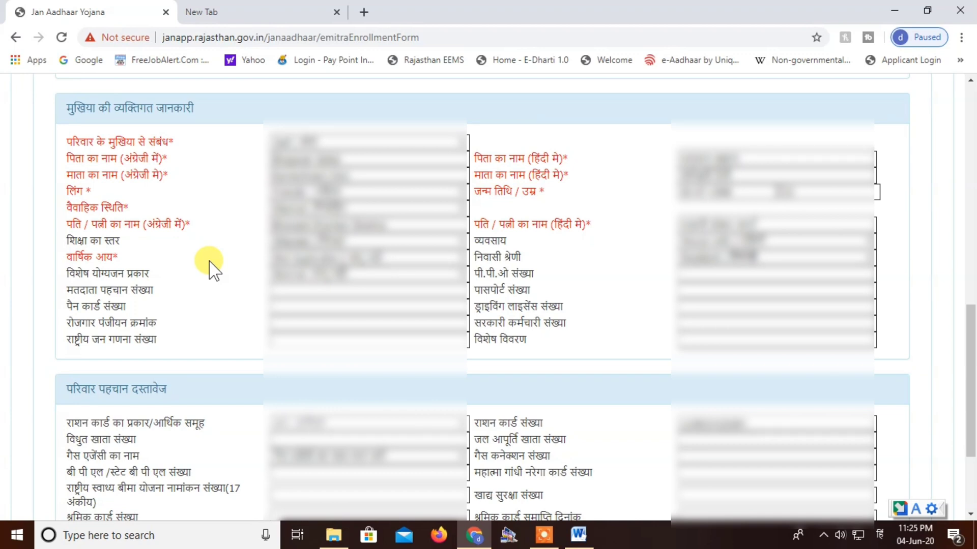
{"action": "scroll", "coordinate": [209, 267], "scroll_direction": "down", "scroll_amount": 3}
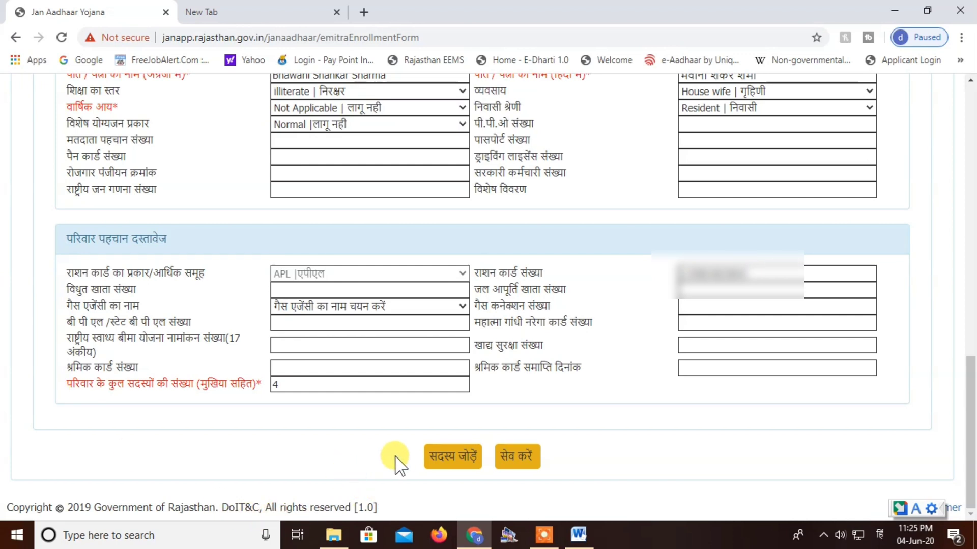
{"action": "left_click", "coordinate": [514, 467]}
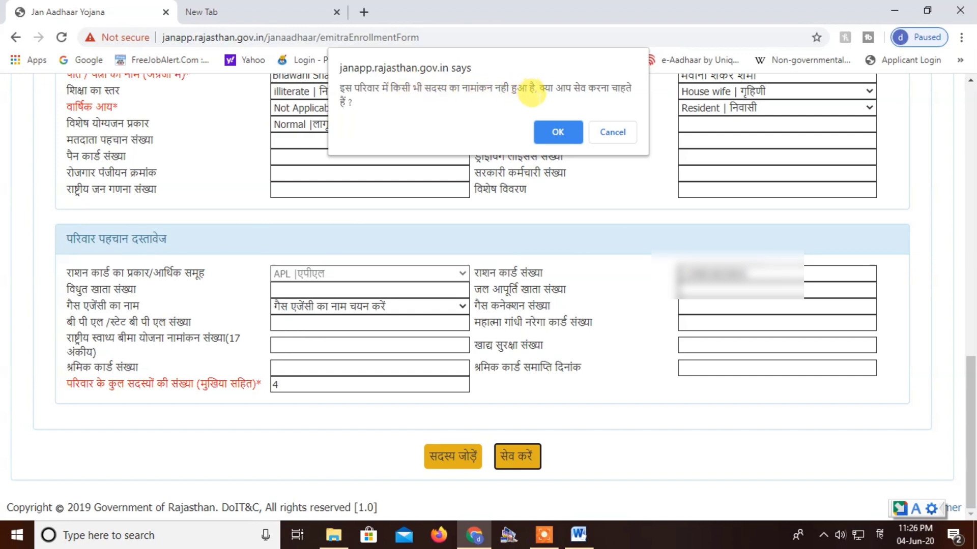
{"action": "left_click", "coordinate": [558, 132]}
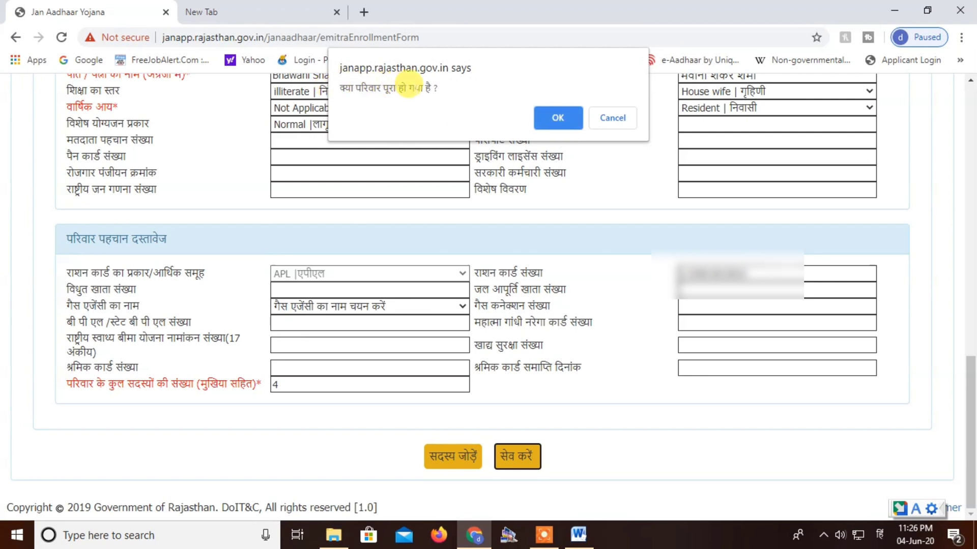
{"action": "left_click", "coordinate": [603, 117]}
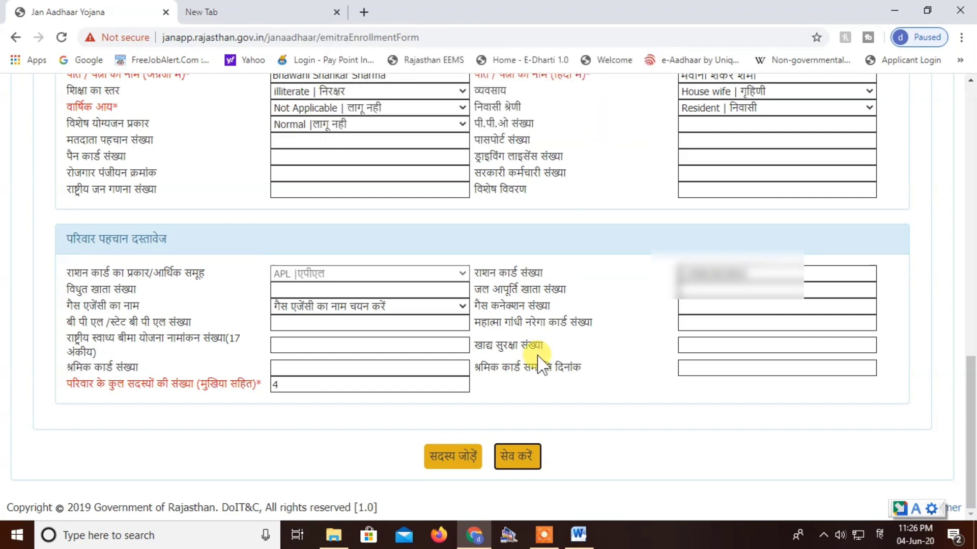
Step: Start adding a new family member to the enrolment and review the member details and identity document fields
{"action": "left_click", "coordinate": [450, 459]}
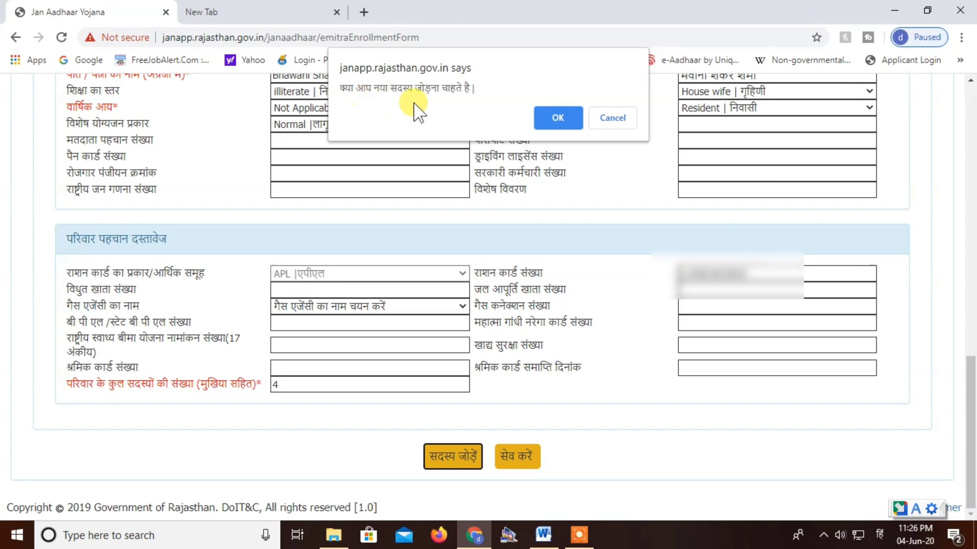
{"action": "left_click", "coordinate": [550, 113]}
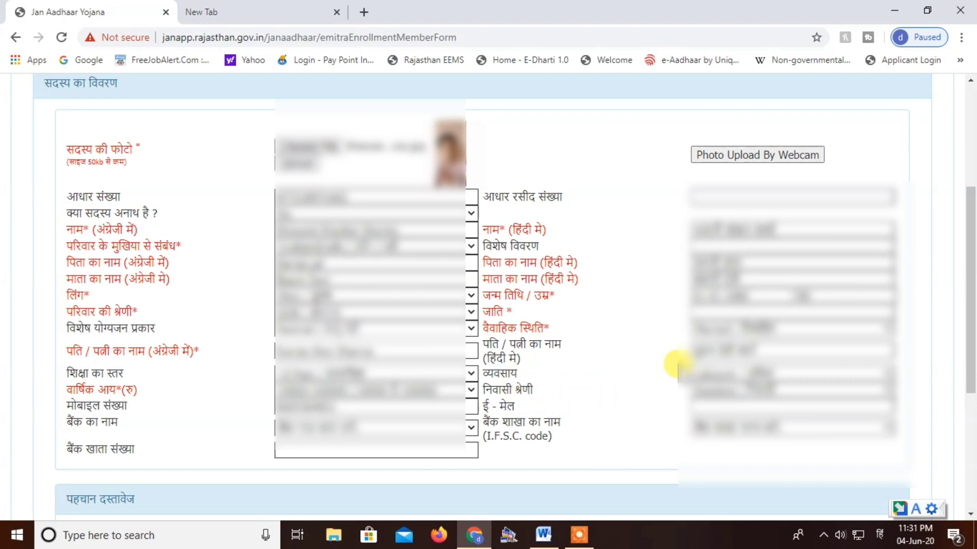
{"action": "scroll", "coordinate": [628, 389], "scroll_direction": "down", "scroll_amount": 5}
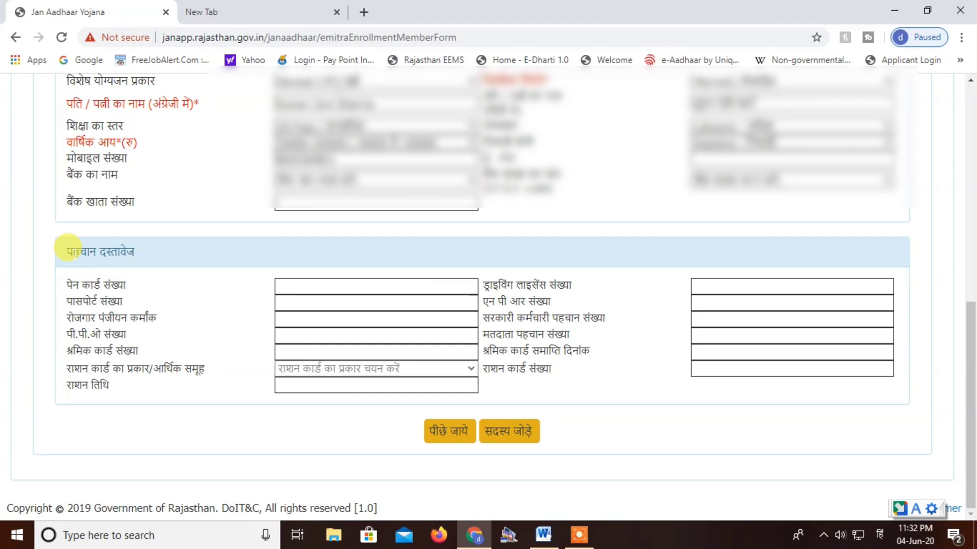
{"action": "scroll", "coordinate": [67, 249], "scroll_direction": "up", "scroll_amount": 1}
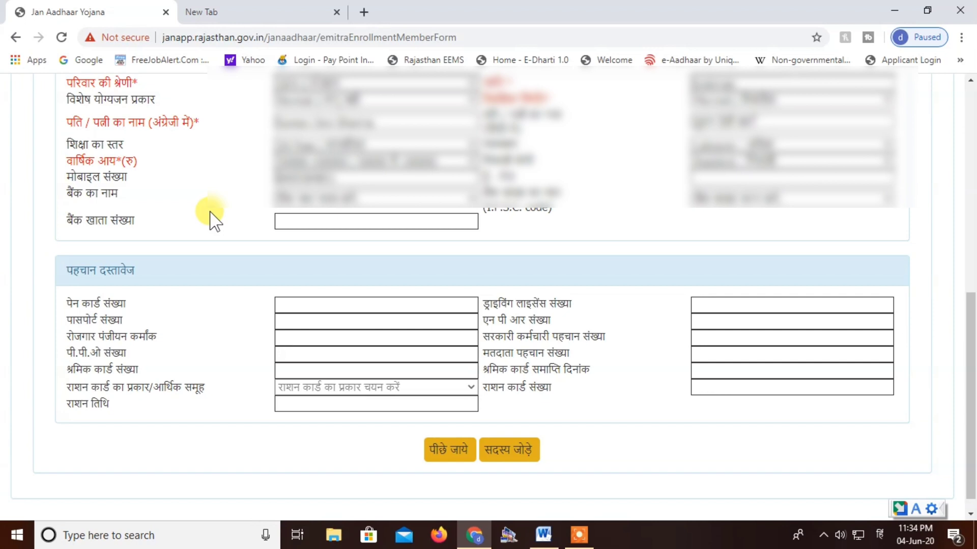
Step: Mark the family as complete and submit the final save of the Jan Aadhaar enrolment, continuing to the document upload page
{"action": "scroll", "coordinate": [526, 454], "scroll_direction": "down", "scroll_amount": 1}
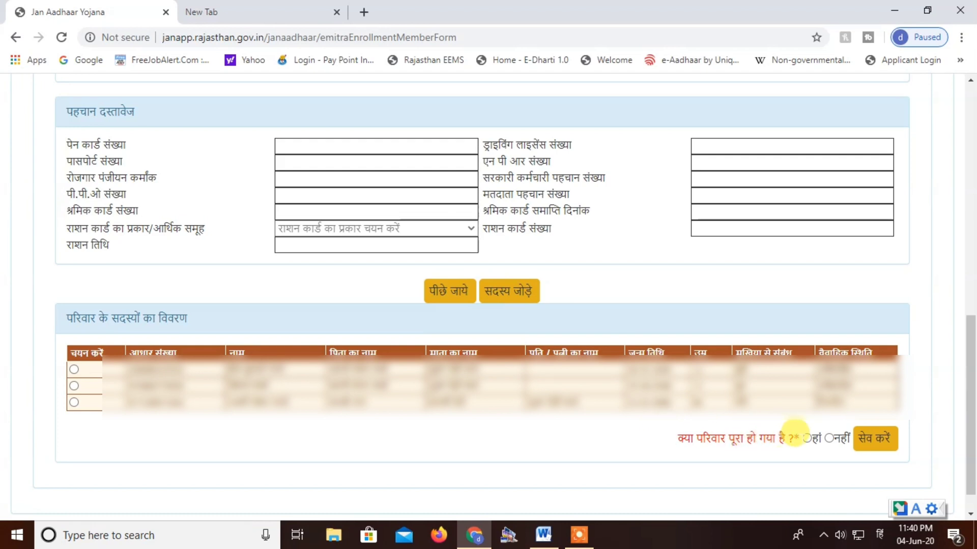
{"action": "left_click", "coordinate": [806, 438]}
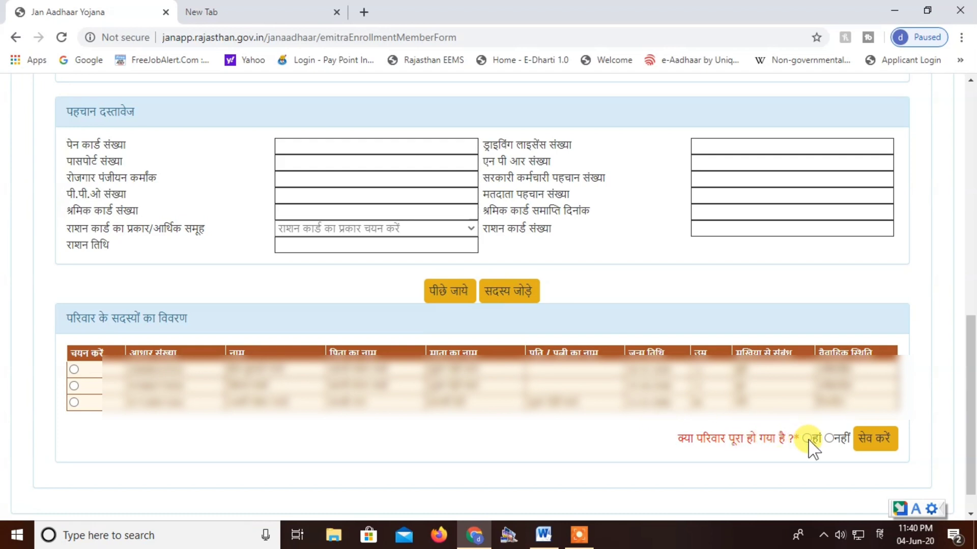
{"action": "left_click", "coordinate": [872, 451]}
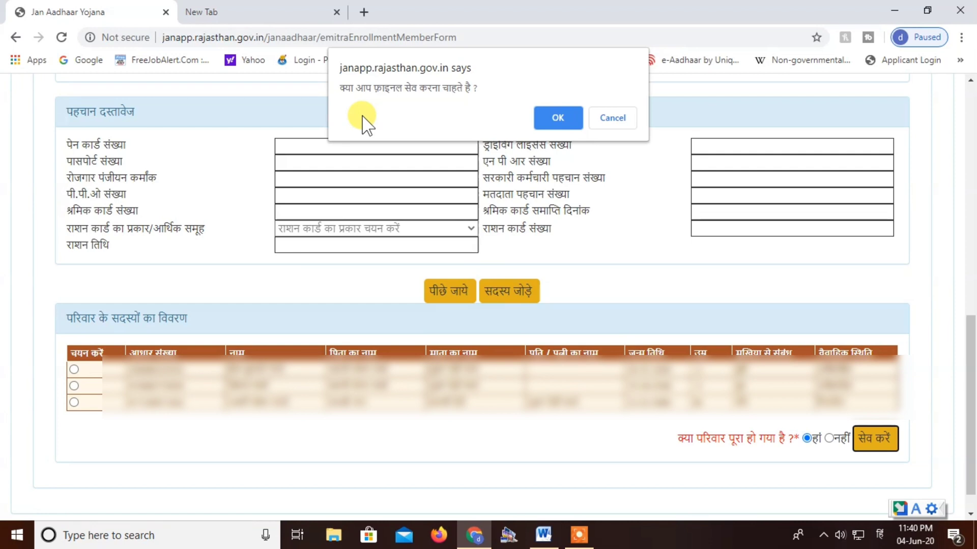
{"action": "left_click", "coordinate": [543, 117]}
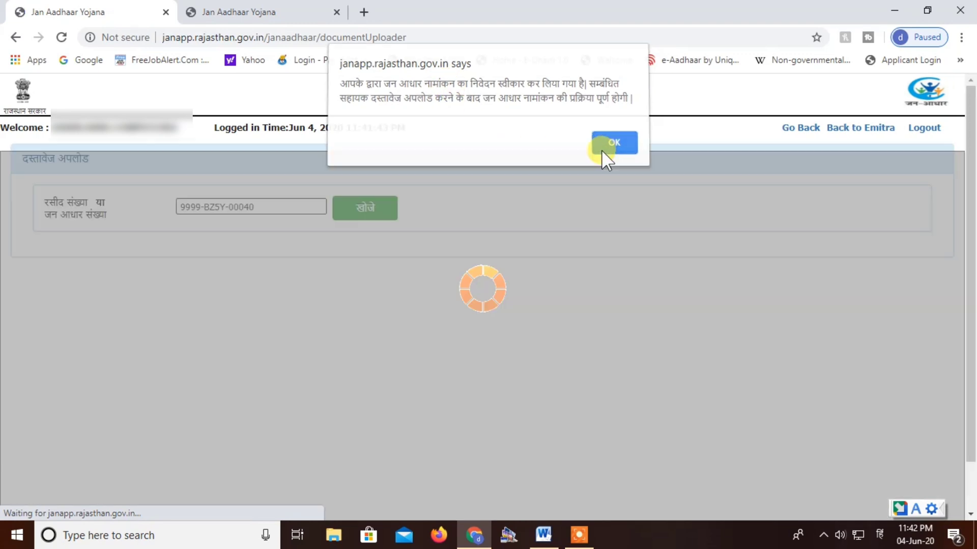
{"action": "left_click", "coordinate": [612, 147]}
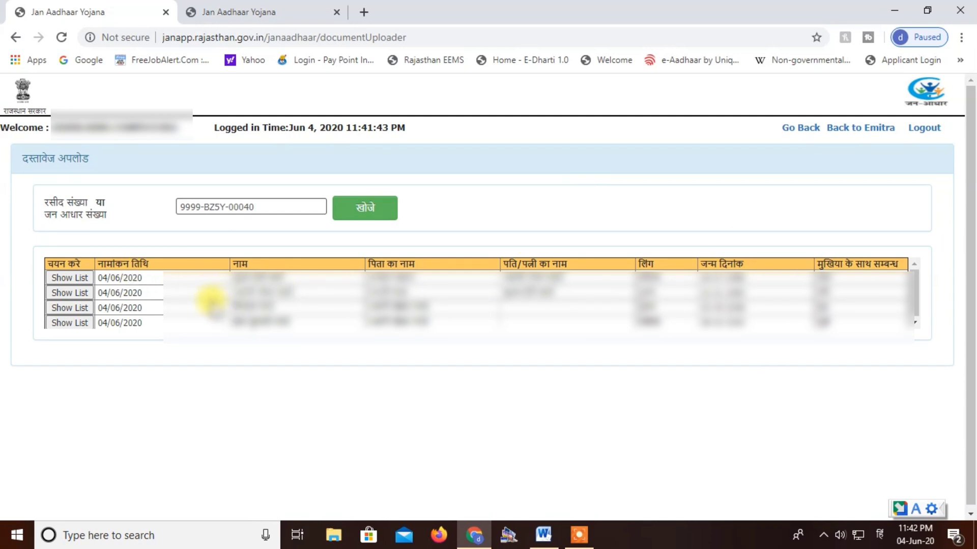
Step: Show the document list for the first family member and examine which documents are required for upload
{"action": "left_click", "coordinate": [65, 280]}
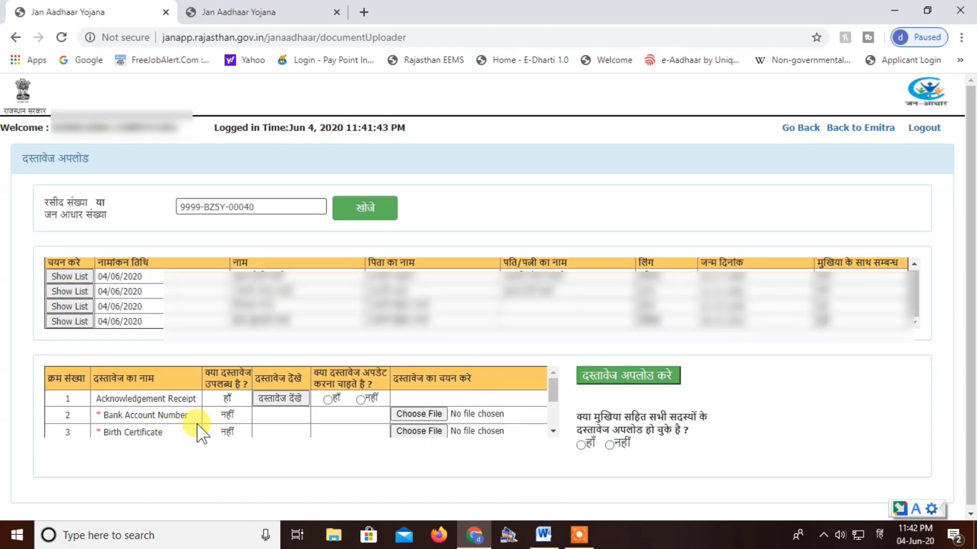
{"action": "left_click", "coordinate": [552, 431]}
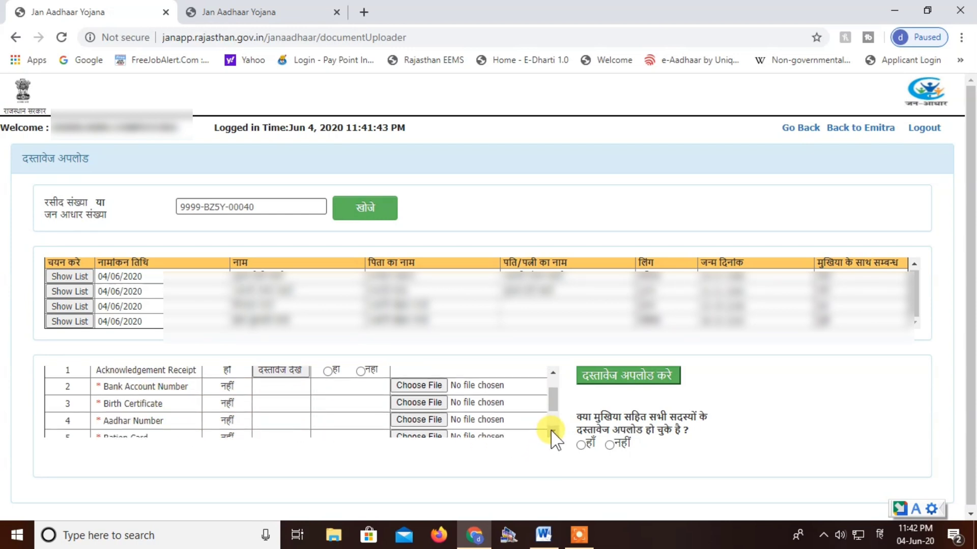
{"action": "left_click", "coordinate": [551, 431]}
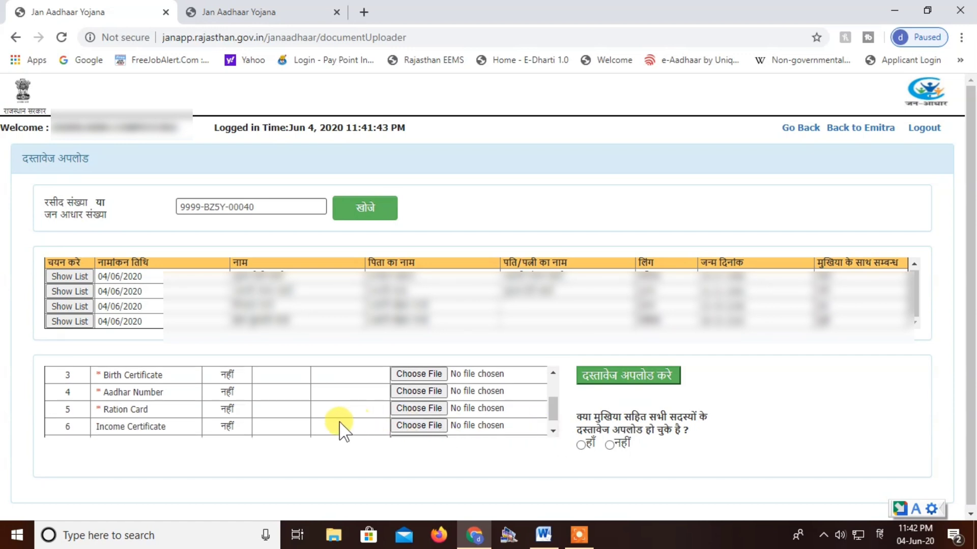
{"action": "scroll", "coordinate": [341, 433], "scroll_direction": "up", "scroll_amount": 2}
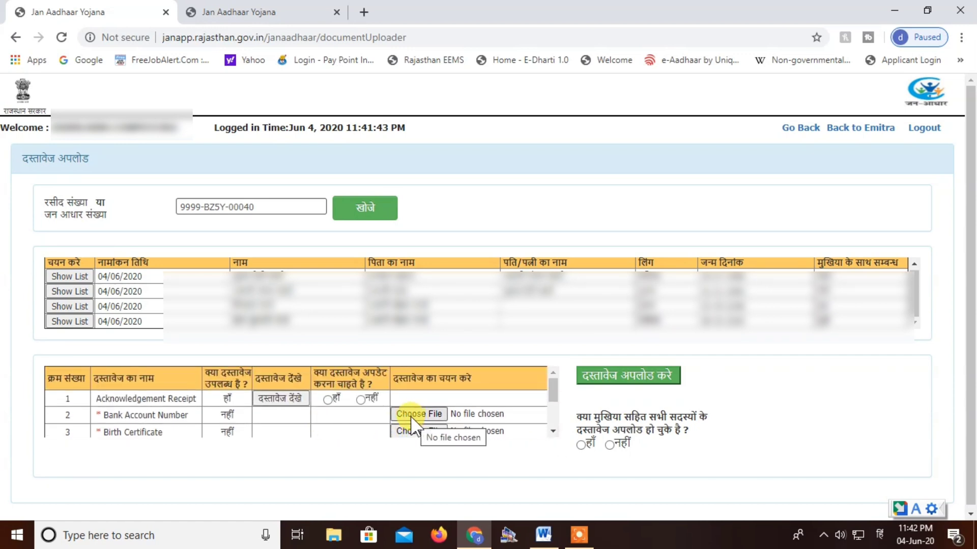
Step: Attach and upload the first family member's bank account, birth certificate and Aadhar PDFs, using Ration Card.pdf for the ration card
{"action": "scroll", "coordinate": [418, 420], "scroll_direction": "down", "scroll_amount": 3}
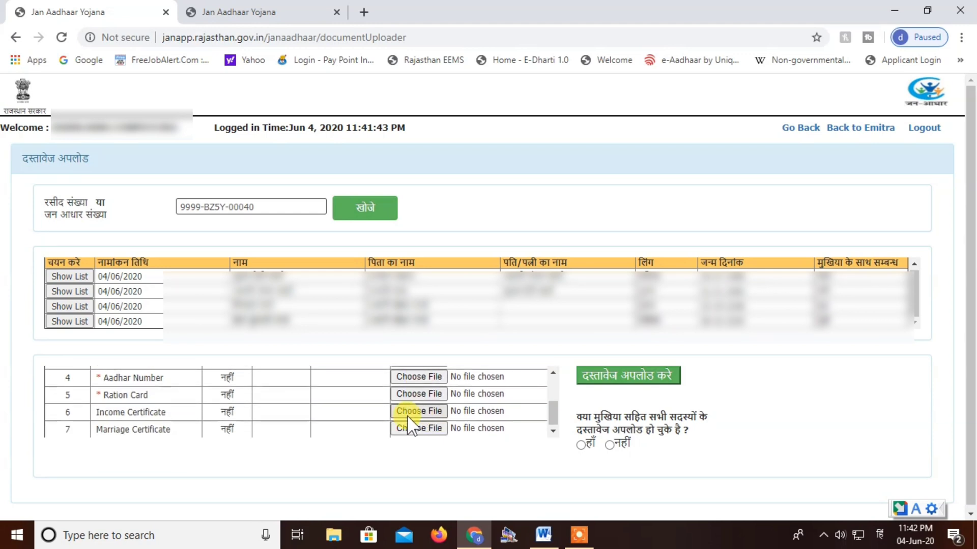
{"action": "scroll", "coordinate": [427, 424], "scroll_direction": "up", "scroll_amount": 1}
{"action": "scroll", "coordinate": [426, 424], "scroll_direction": "up", "scroll_amount": 2}
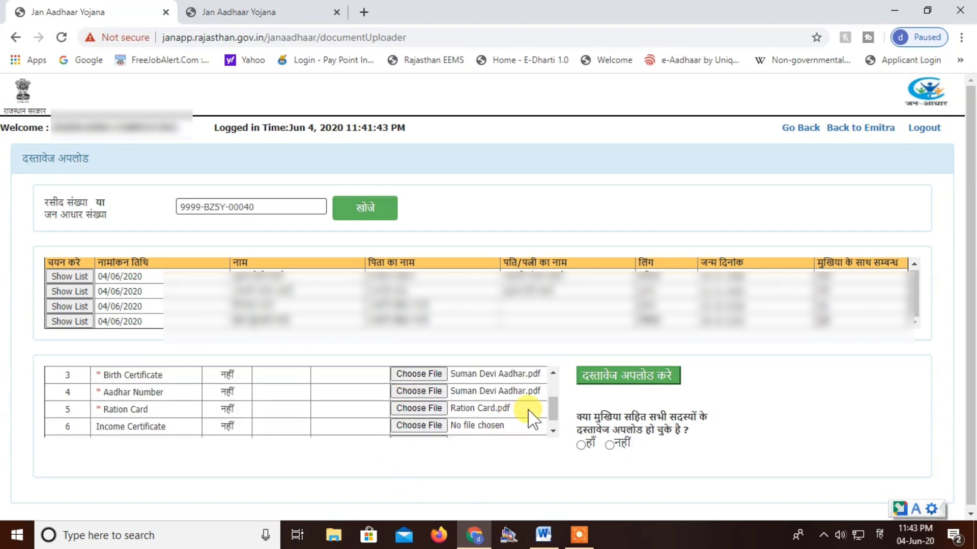
{"action": "left_click", "coordinate": [619, 384]}
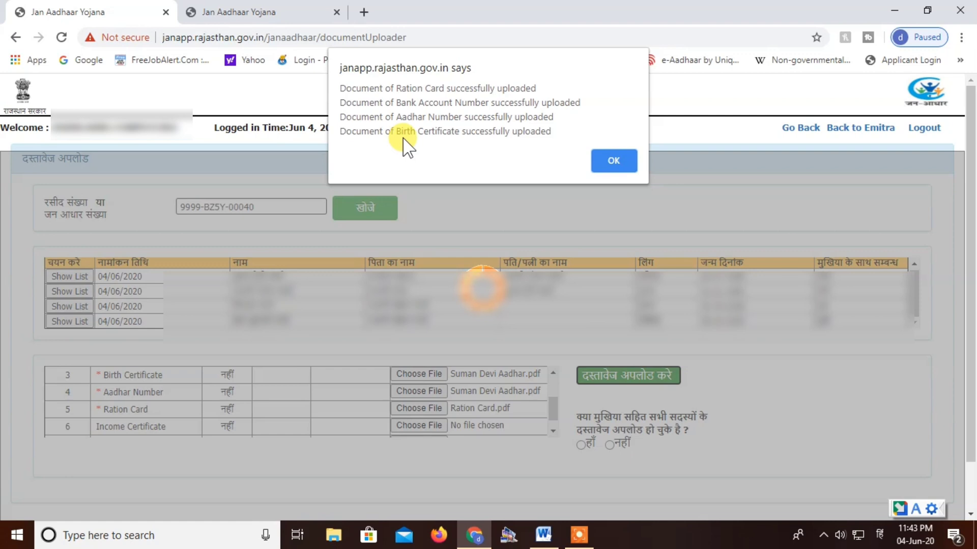
{"action": "left_click", "coordinate": [615, 161]}
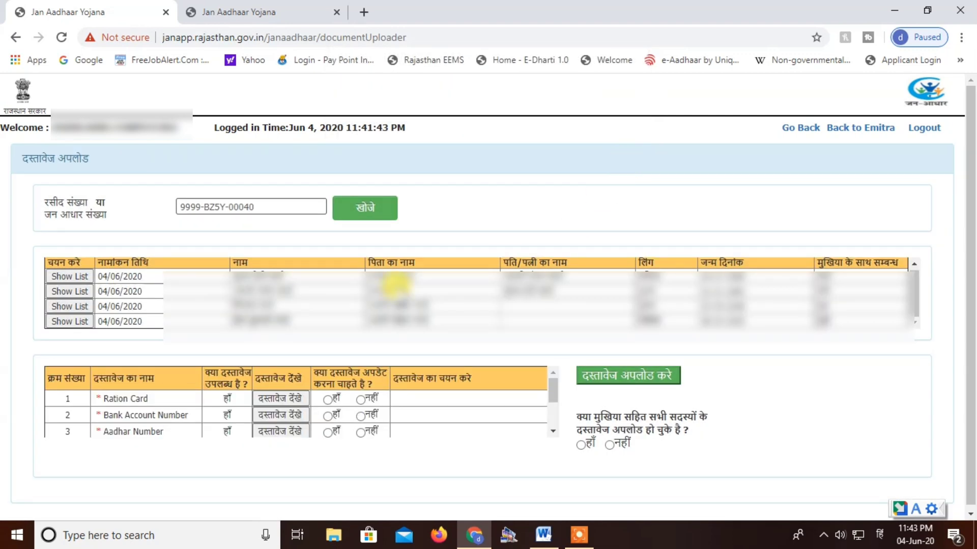
Step: Attach the Aadhaar PDF as both Birth Certificate and Aadhar Number for the next family member and upload the documents
{"action": "left_click", "coordinate": [59, 292]}
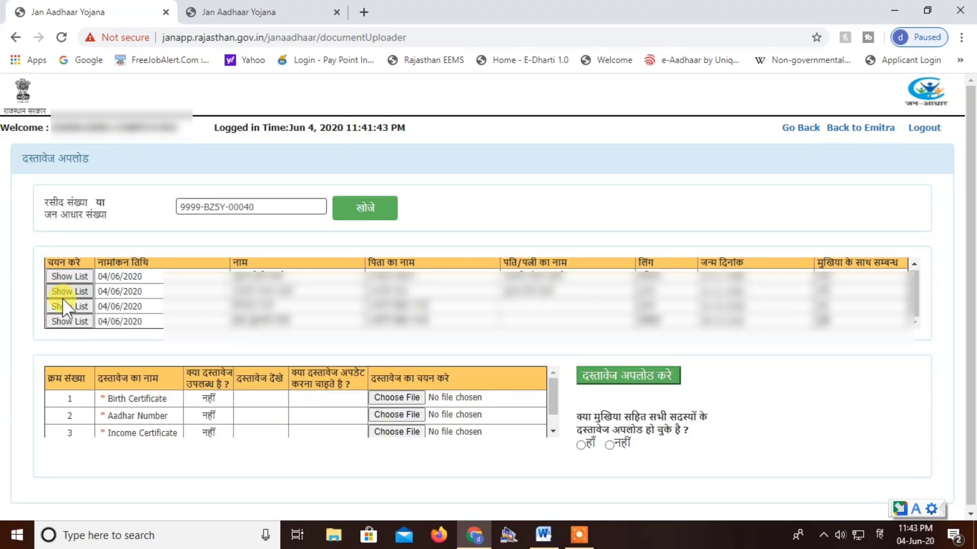
{"action": "left_click", "coordinate": [387, 400]}
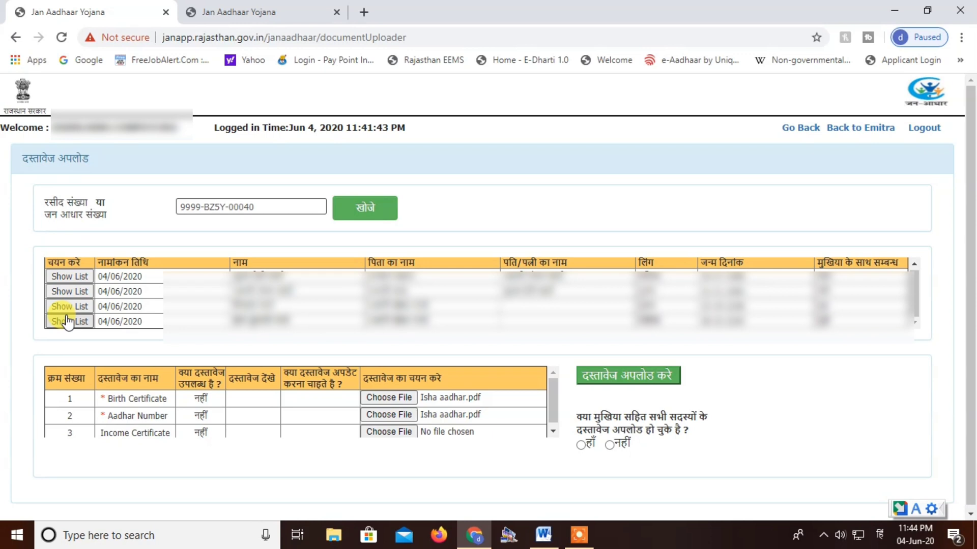
{"action": "left_click", "coordinate": [587, 377]}
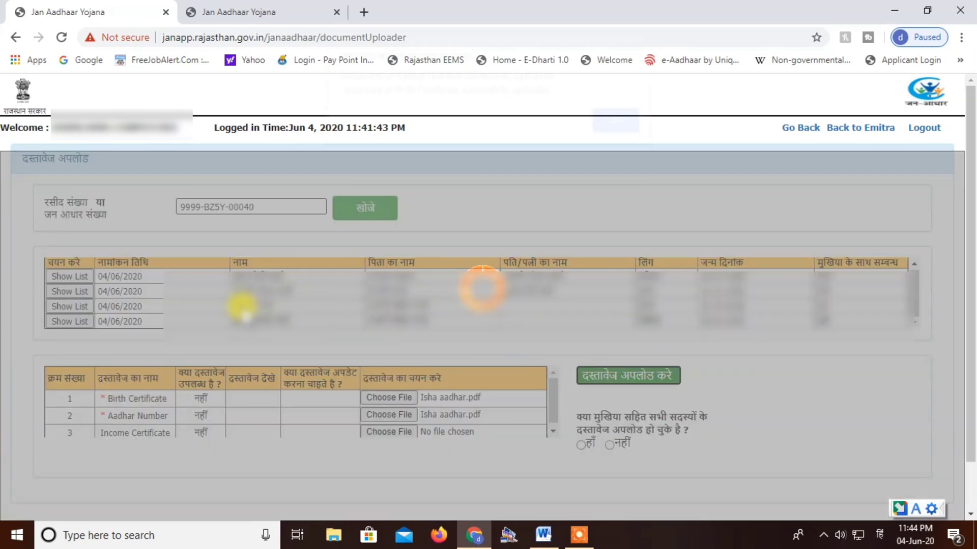
{"action": "left_click", "coordinate": [613, 132]}
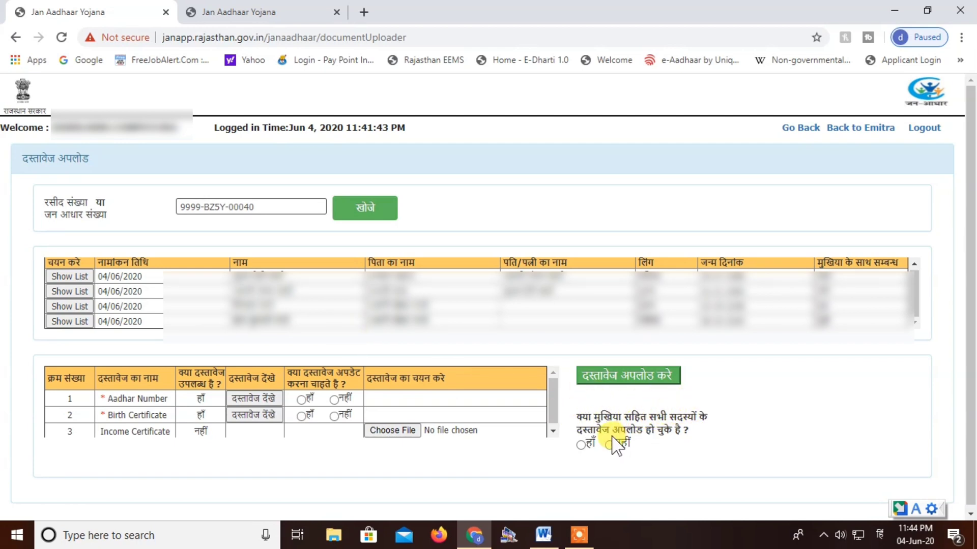
Step: Declare all members' documents uploaded, send the enrolment for verification, and highlight the entry above the photos on the acknowledgement slip
{"action": "left_click", "coordinate": [580, 445]}
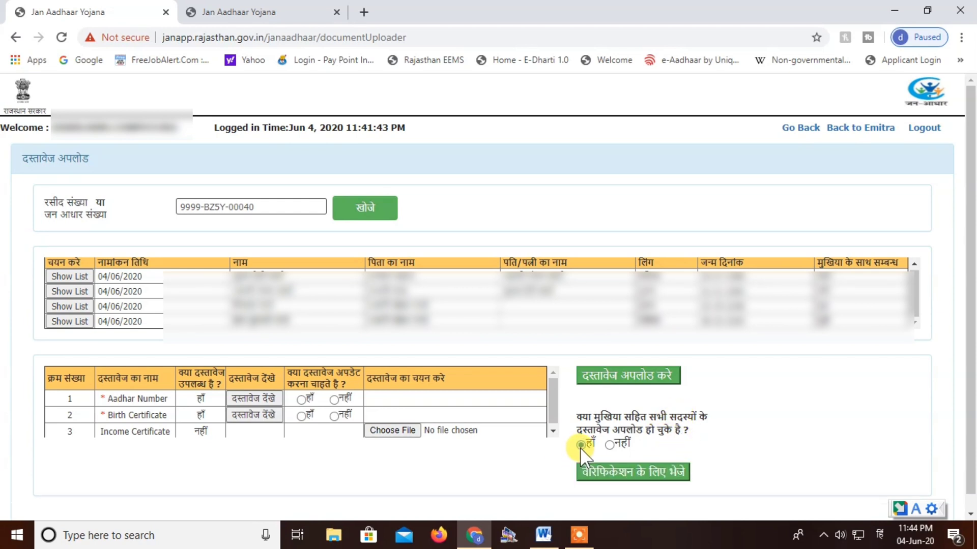
{"action": "left_click", "coordinate": [622, 474]}
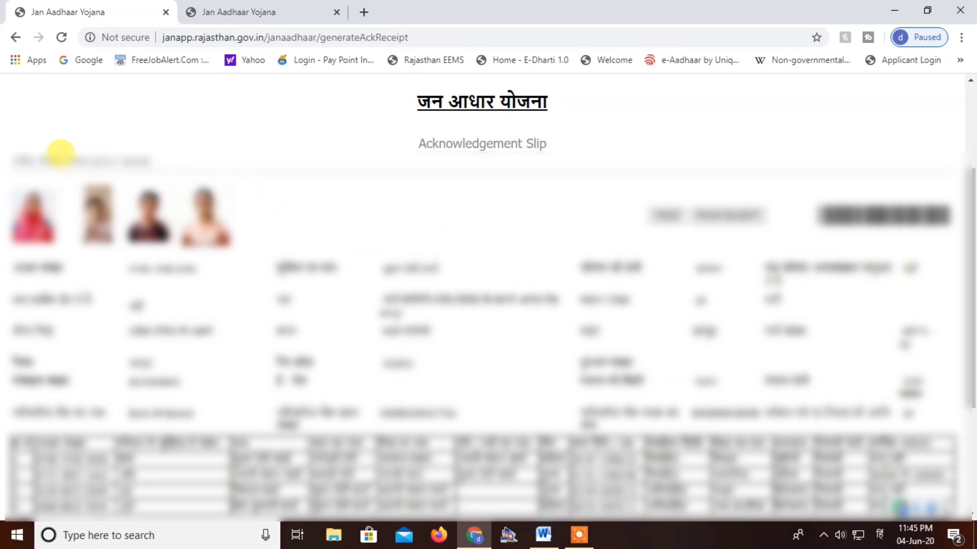
{"action": "left_click_drag", "start_coordinate": [64, 161], "coordinate": [150, 162]}
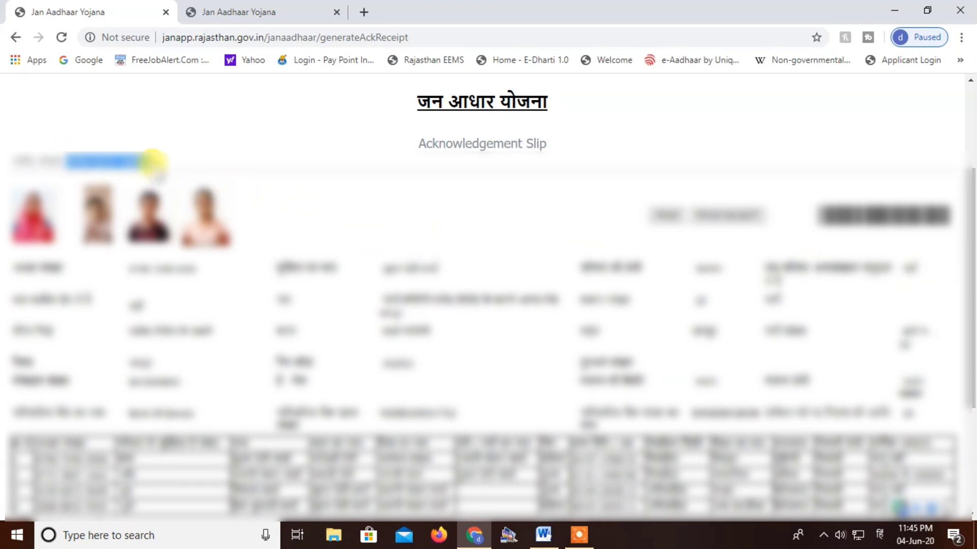